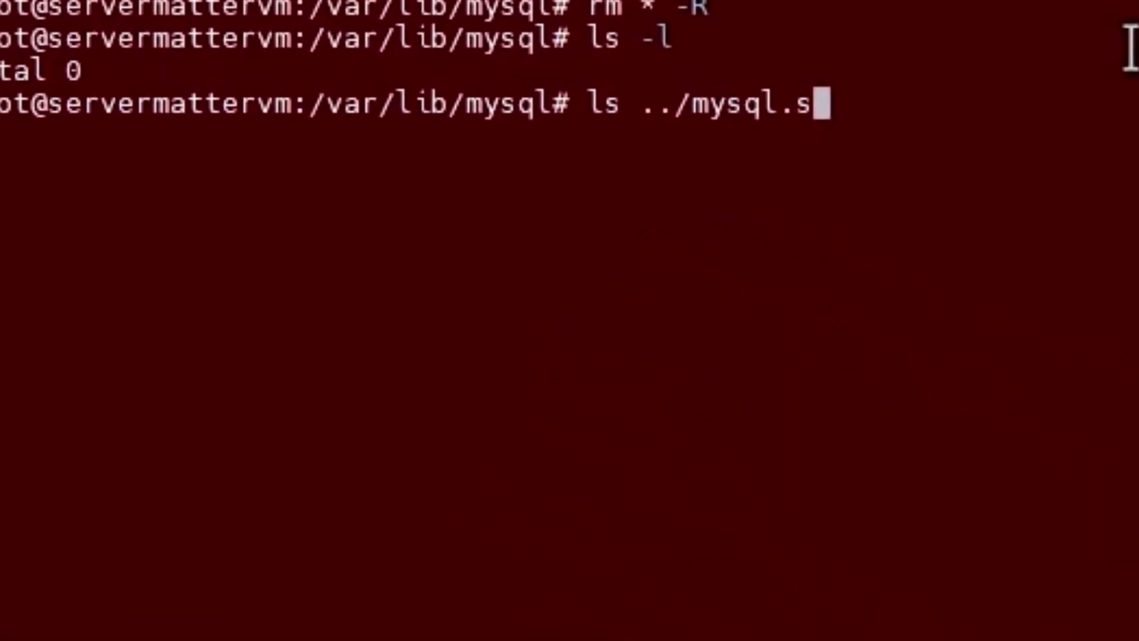
- List the contents of ../mysql.sav/, then move the KopiaUI browser window into place
{"action": "key", "text": "Return"}
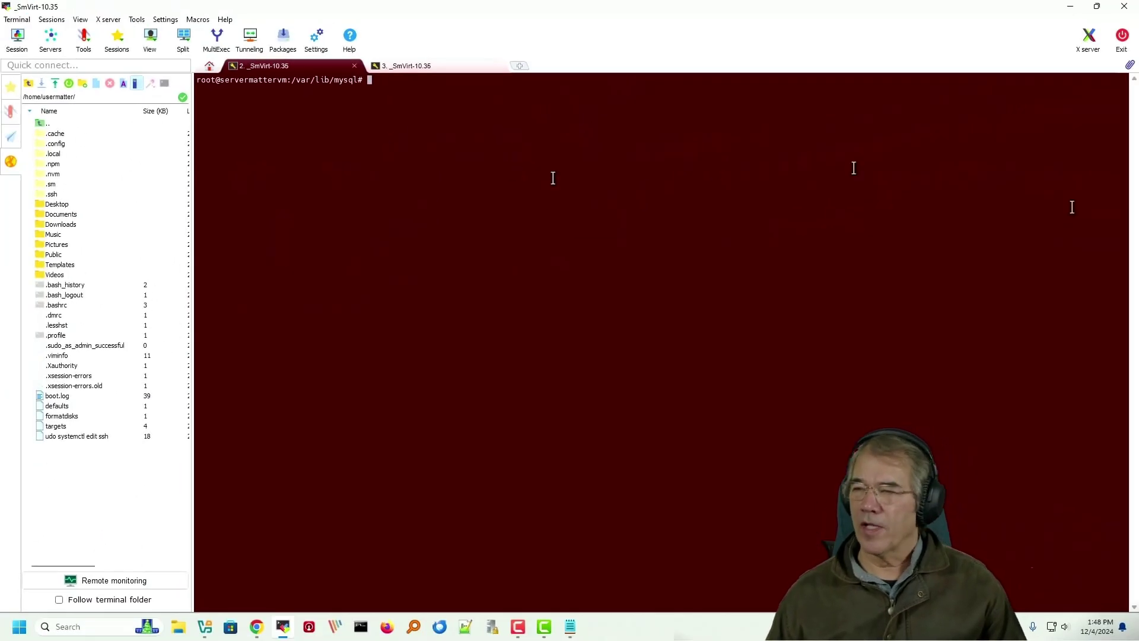
{"action": "key", "text": "alt+Tab"}
{"action": "left_click_drag", "start_coordinate": [681, 77], "coordinate": [522, 59]}
- Maximize KopiaUI and browse the /var snapshot of 11/23/2024 11:33:11 PM to lib/mysql
{"action": "double_click", "coordinate": [664, 48]}
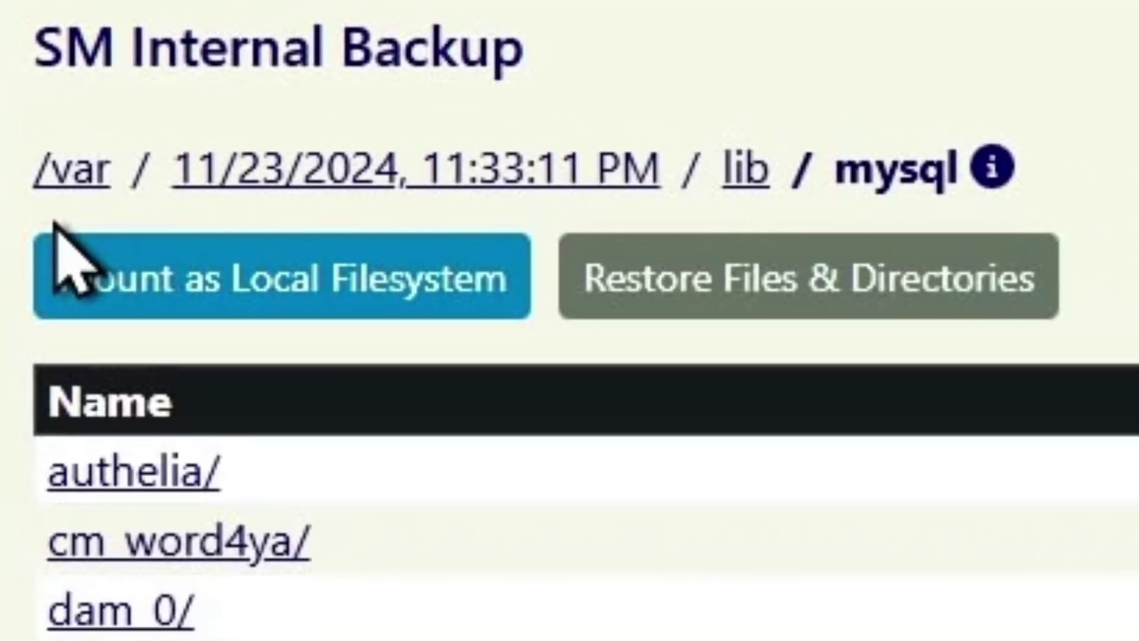
{"action": "left_click", "coordinate": [89, 0]}
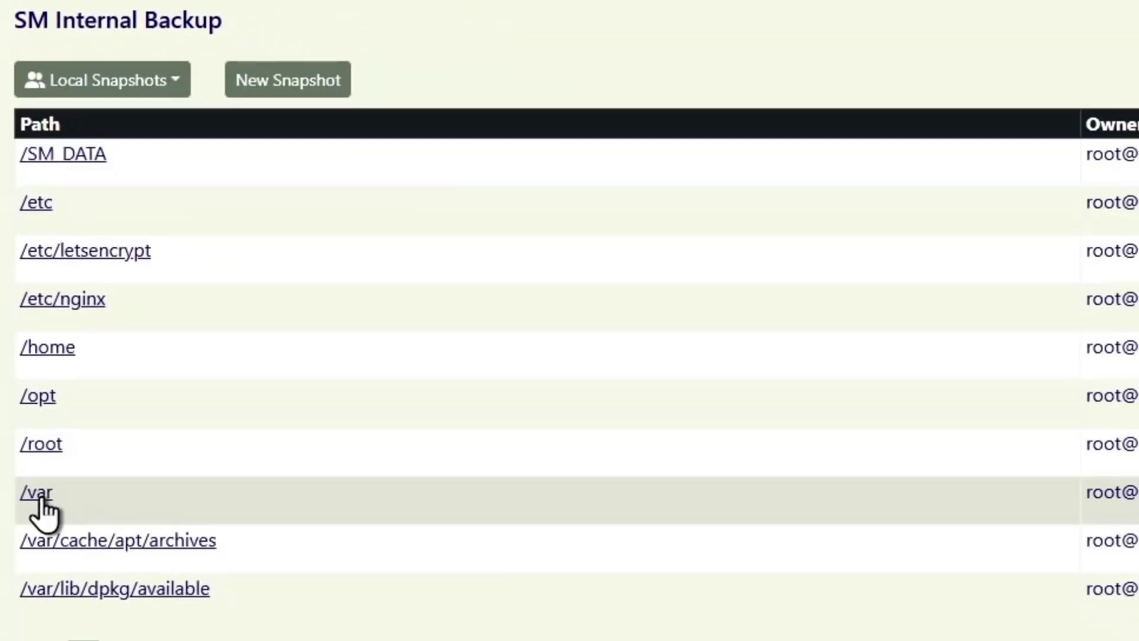
{"action": "left_click", "coordinate": [40, 494]}
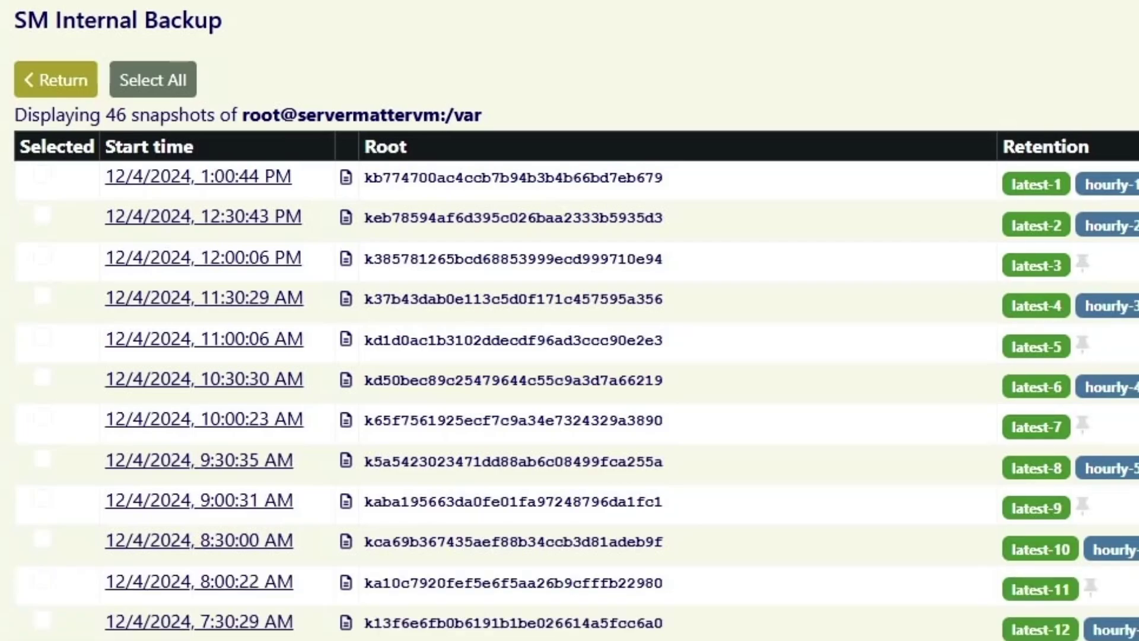
{"action": "scroll", "coordinate": [162, 554], "scroll_direction": "down", "scroll_amount": 10}
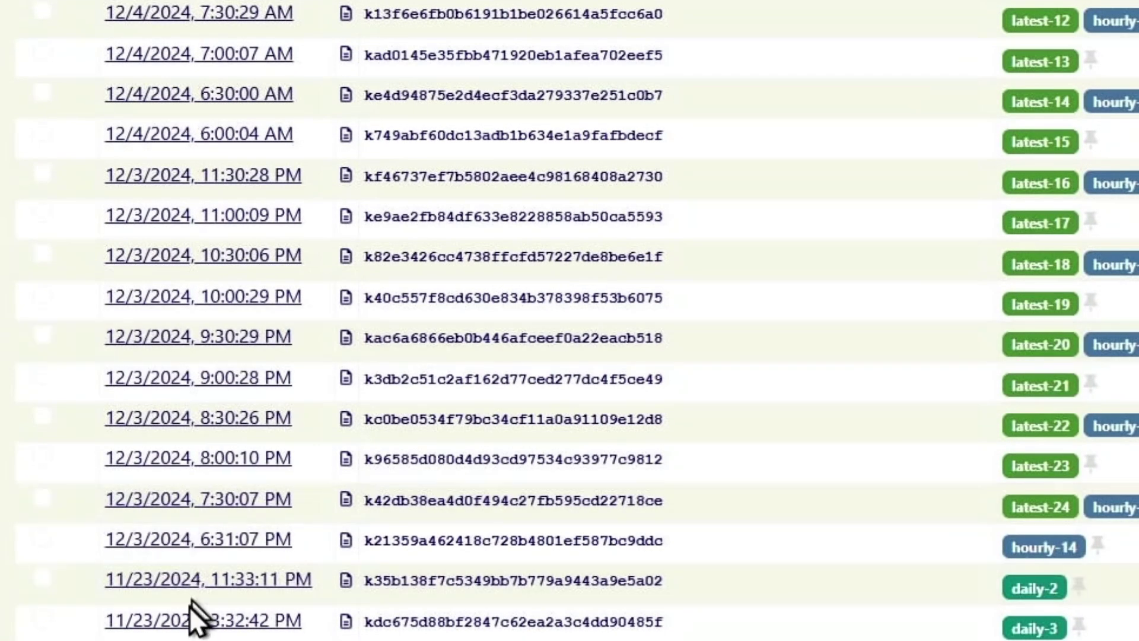
{"action": "left_click", "coordinate": [152, 576]}
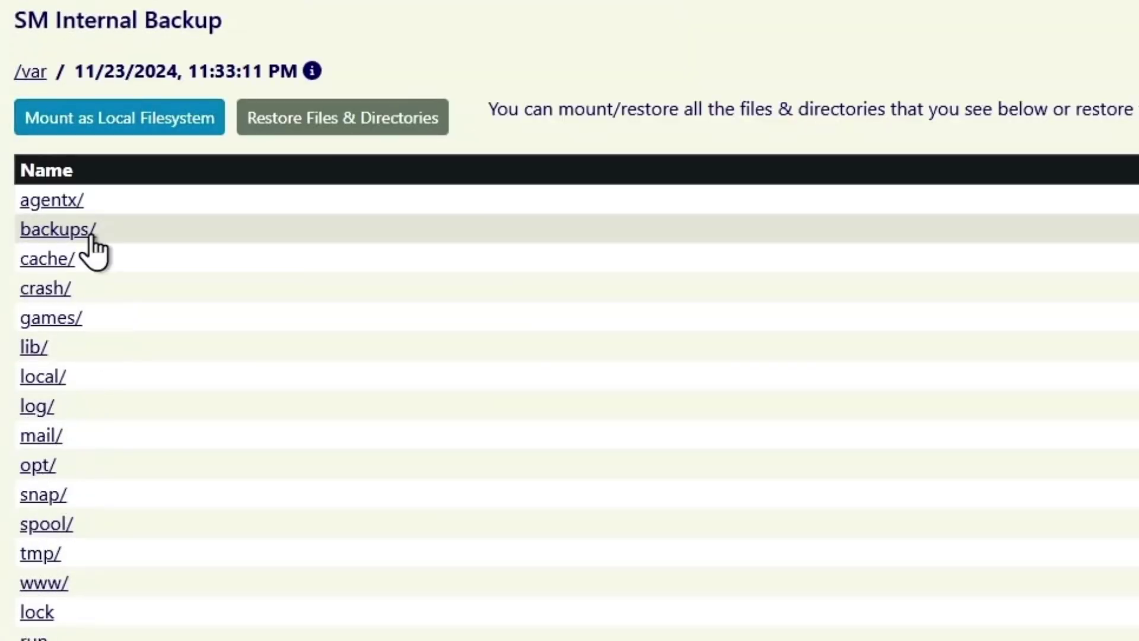
{"action": "left_click", "coordinate": [33, 349]}
{"action": "scroll", "coordinate": [226, 386], "scroll_direction": "down", "scroll_amount": 9}
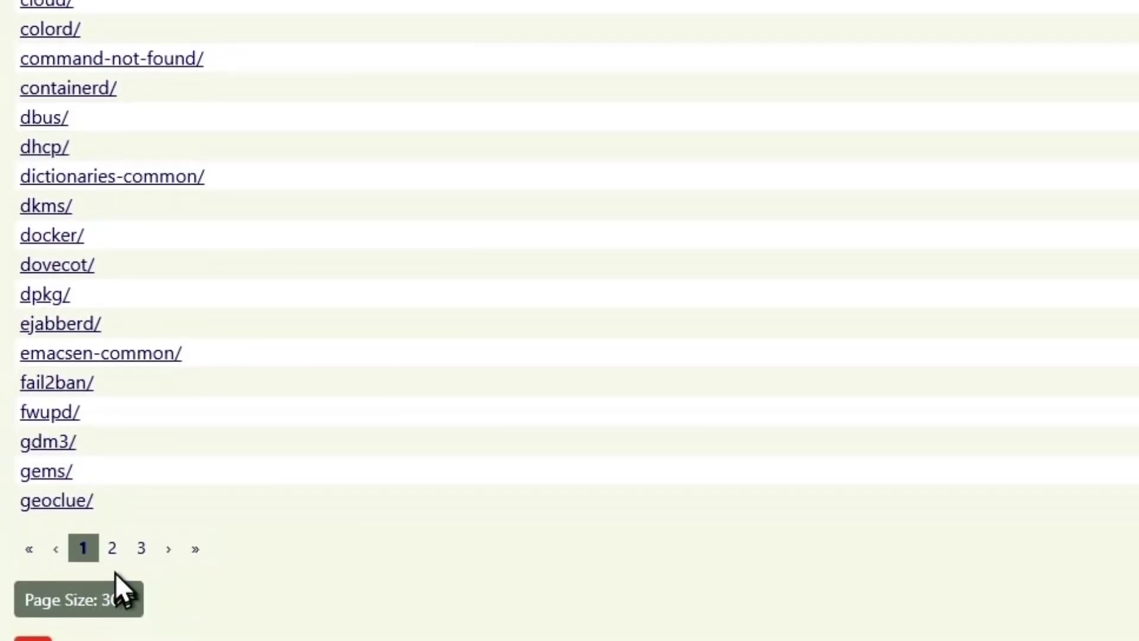
{"action": "scroll", "coordinate": [115, 557], "scroll_direction": "down", "scroll_amount": 1}
{"action": "left_click", "coordinate": [113, 506]}
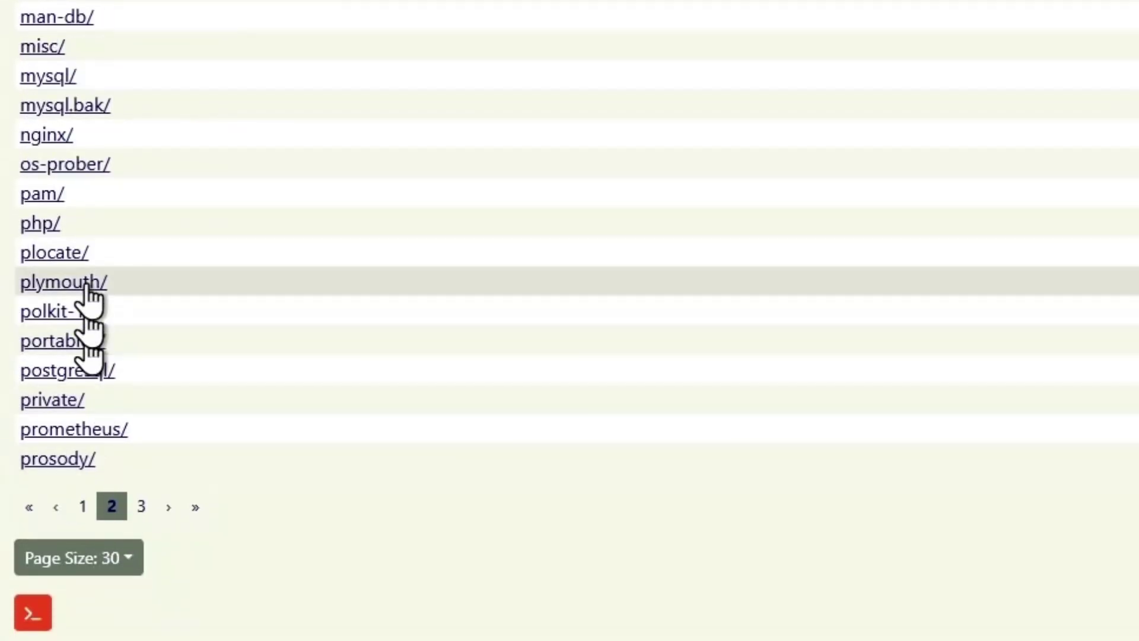
{"action": "left_click", "coordinate": [58, 79]}
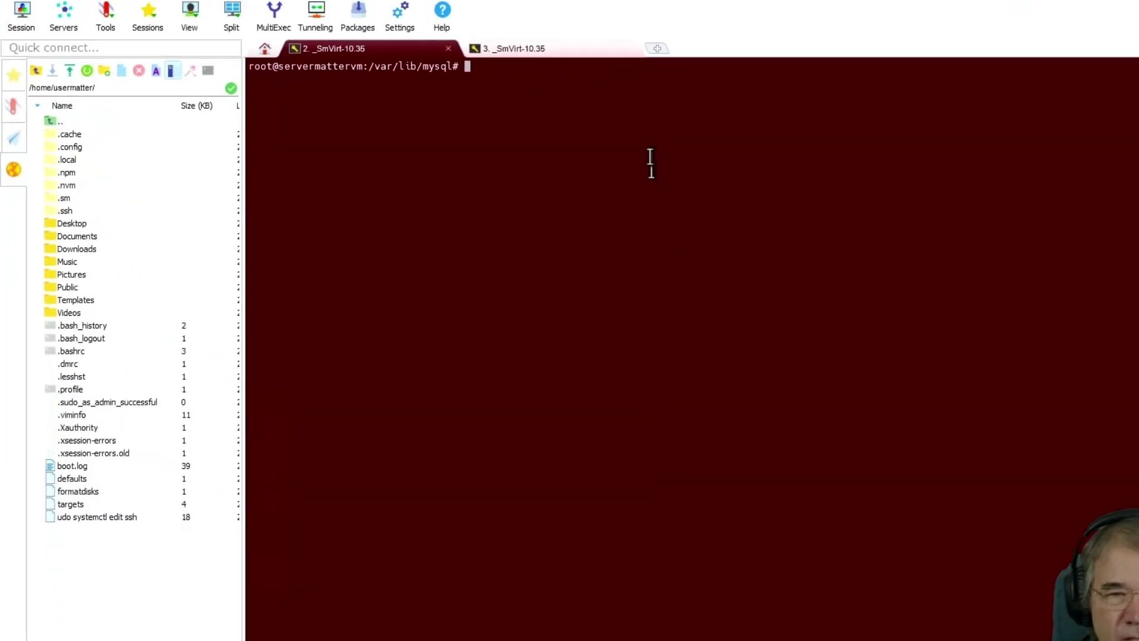
- List the root directory, then mount the mysql snapshot as a local filesystem and select its path
{"action": "type", "text": "ls -l /tmp"}
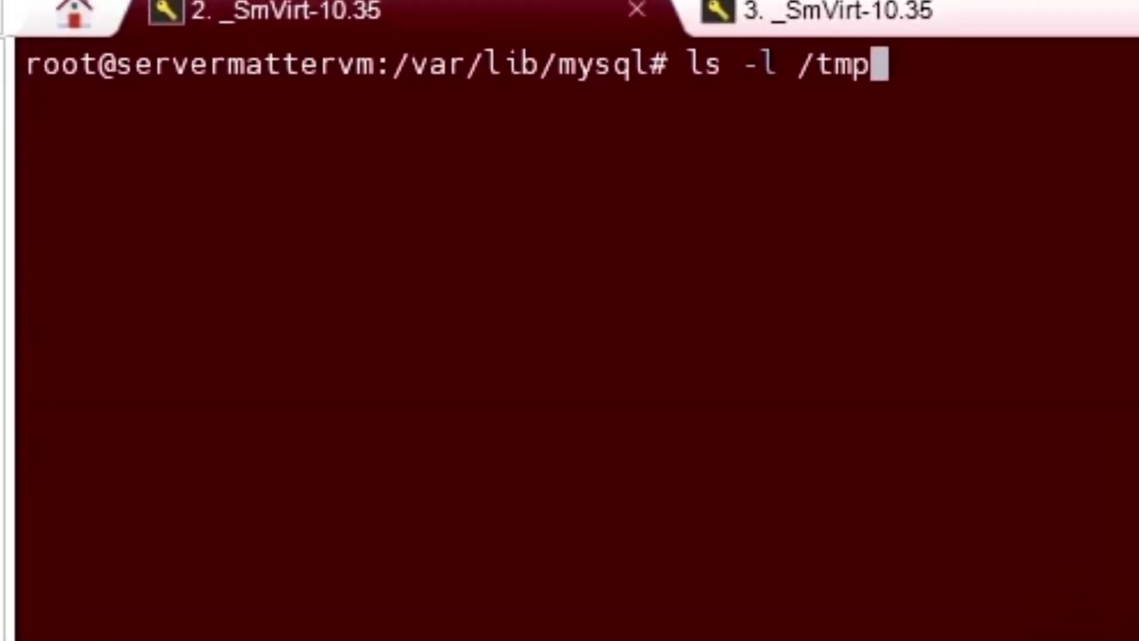
{"action": "key", "text": "Return"}
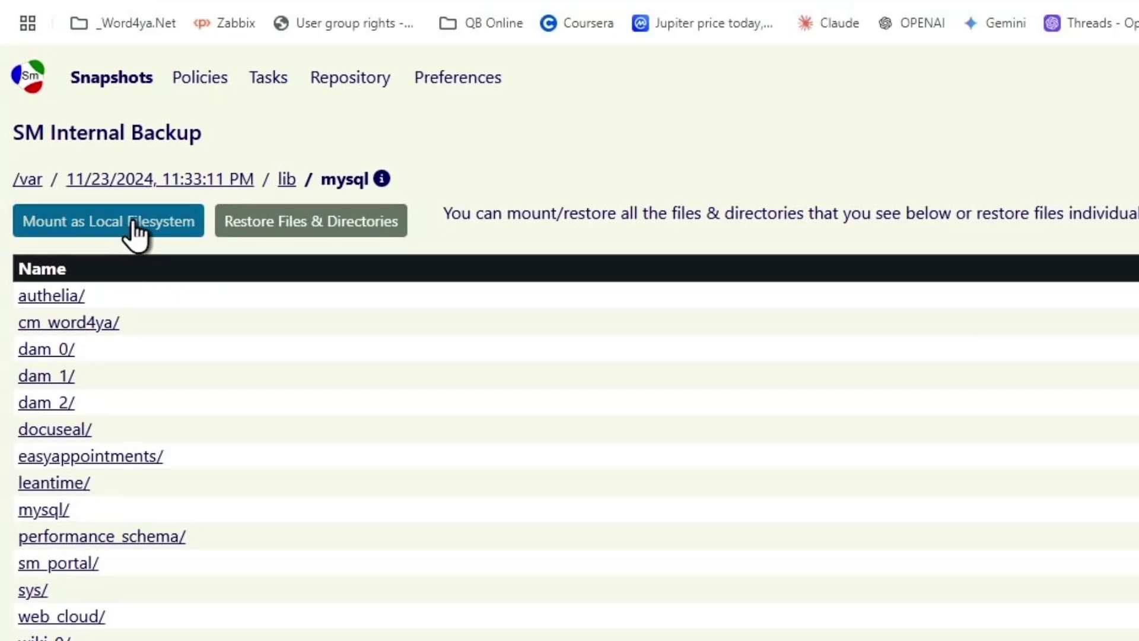
{"action": "left_click", "coordinate": [132, 234]}
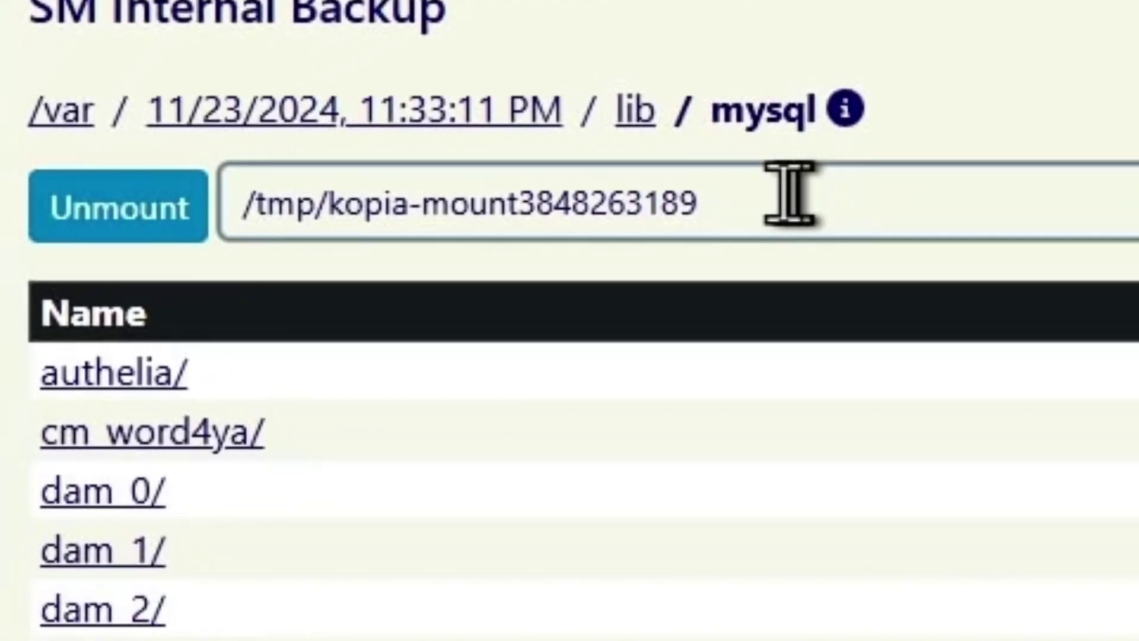
{"action": "left_click_drag", "start_coordinate": [778, 198], "coordinate": [211, 270]}
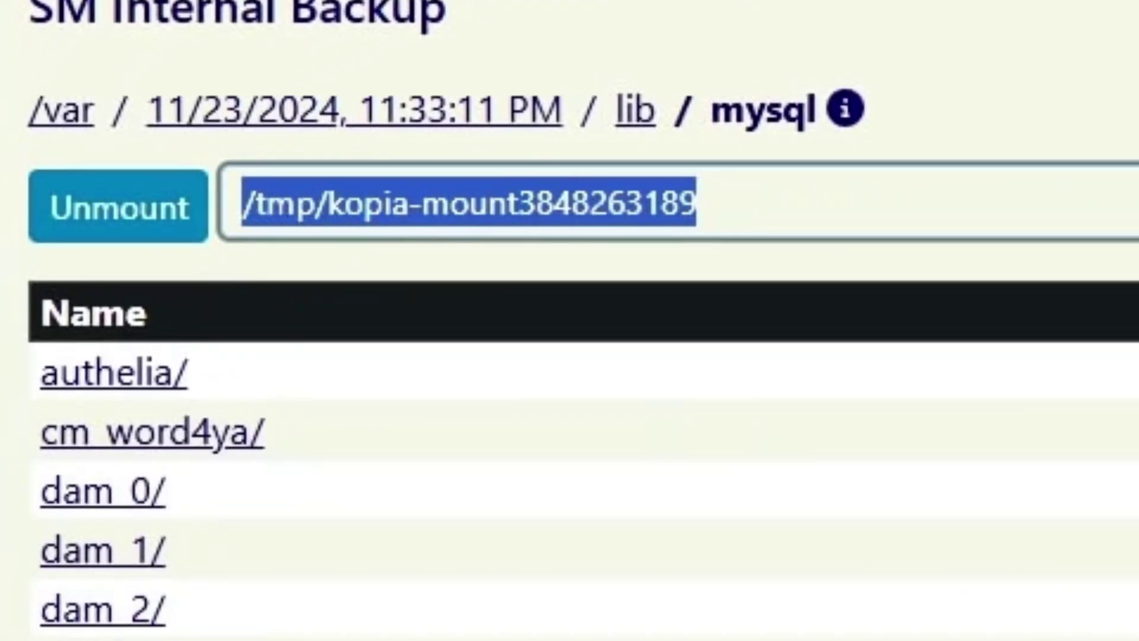
{"action": "key", "text": "alt+Tab"}
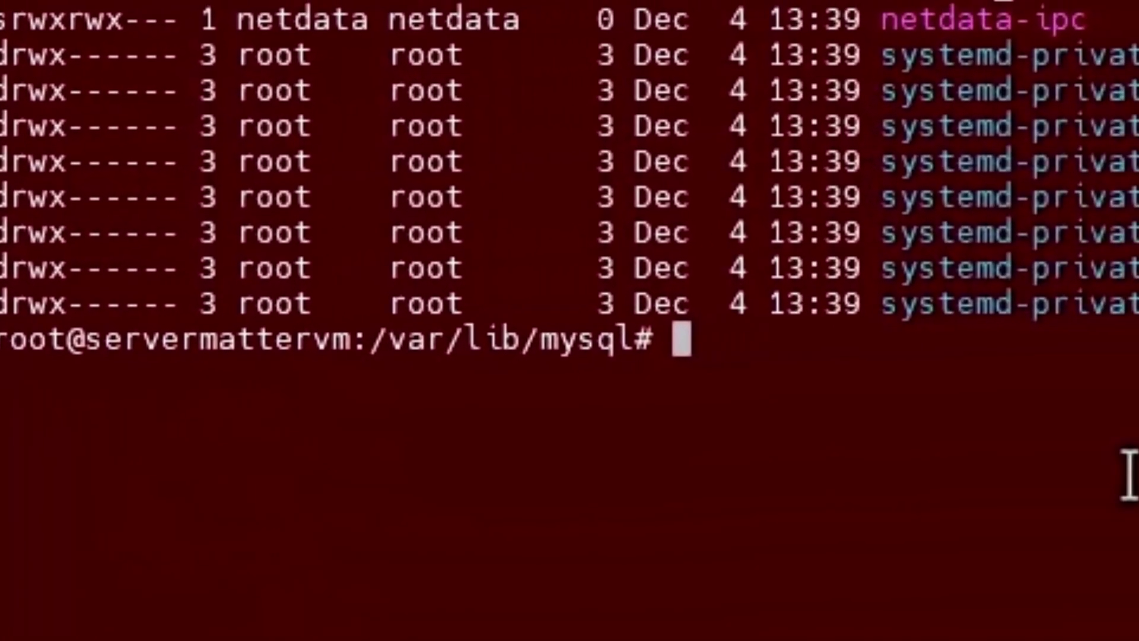
{"action": "type", "text": "ls -l /tmp"}
{"action": "key", "text": "Return"}
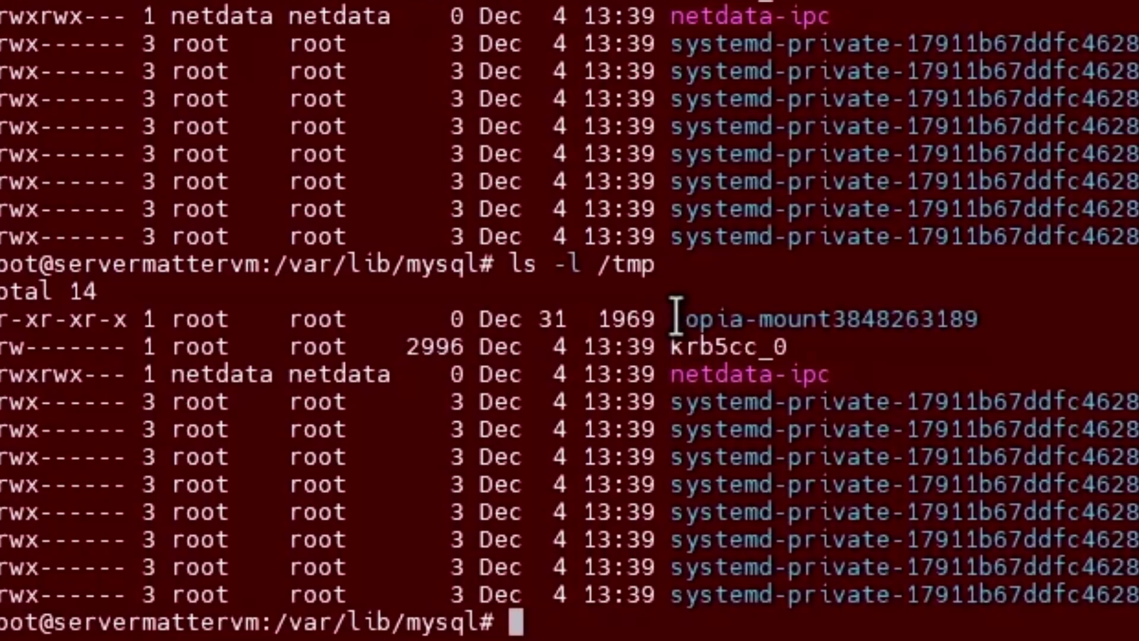
{"action": "left_click_drag", "start_coordinate": [672, 319], "coordinate": [1136, 318]}
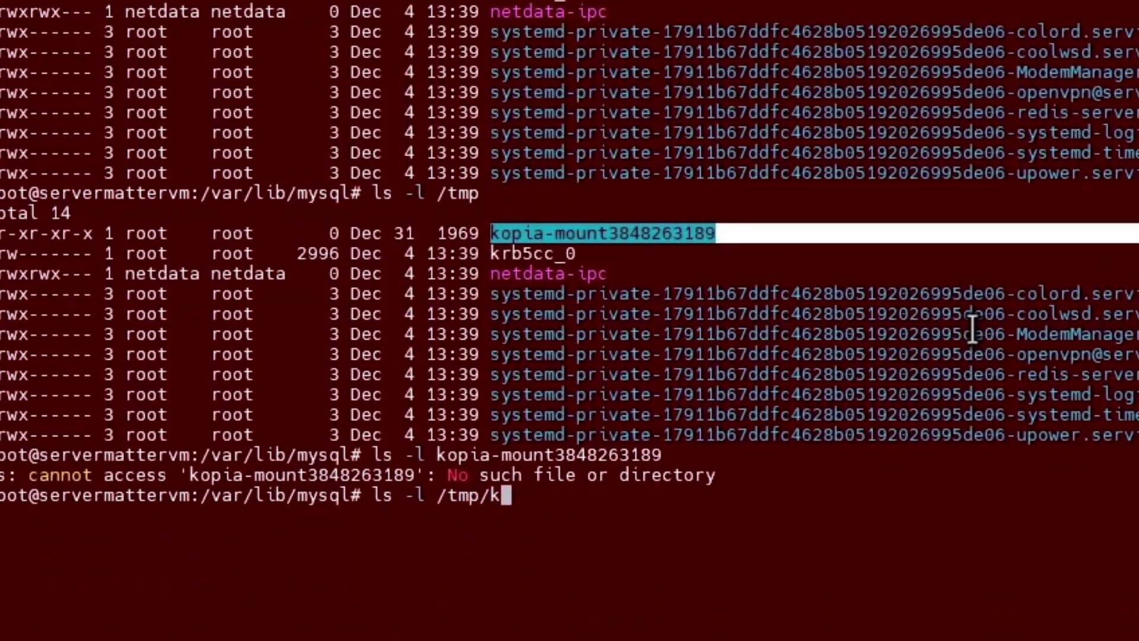
{"action": "type", "text": "o"}
{"action": "key", "text": "Tab"}
{"action": "key", "text": "Return"}
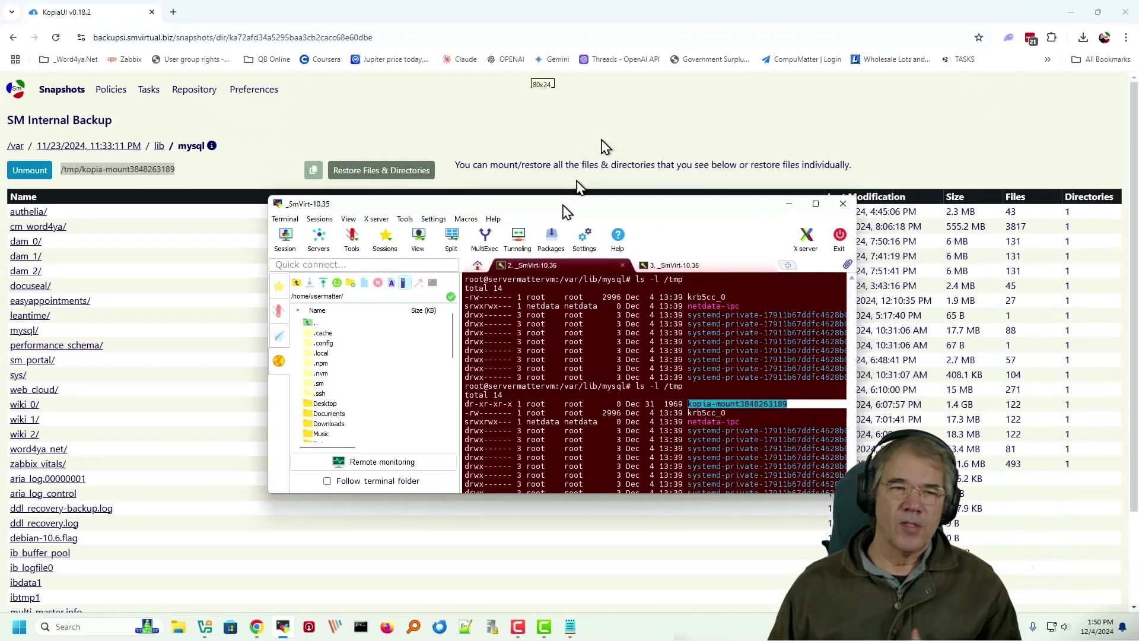
{"action": "left_click_drag", "start_coordinate": [566, 211], "coordinate": [537, 255]}
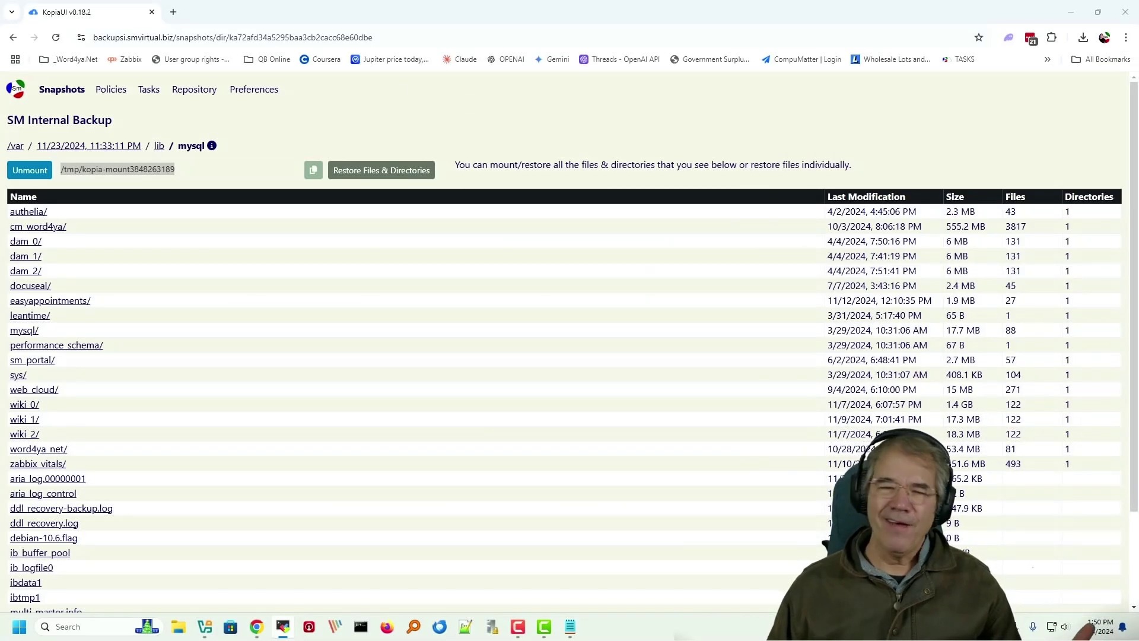
- Unmount the snapshot and set the restore destination to /var/lib/mysql
{"action": "left_click", "coordinate": [37, 176]}
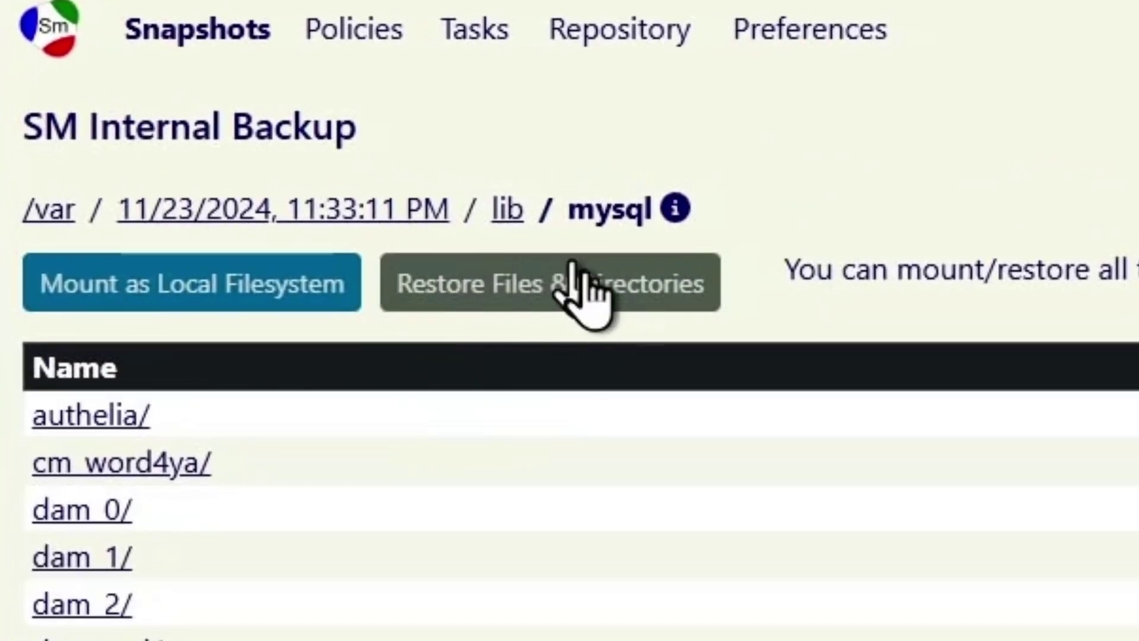
{"action": "left_click", "coordinate": [578, 302]}
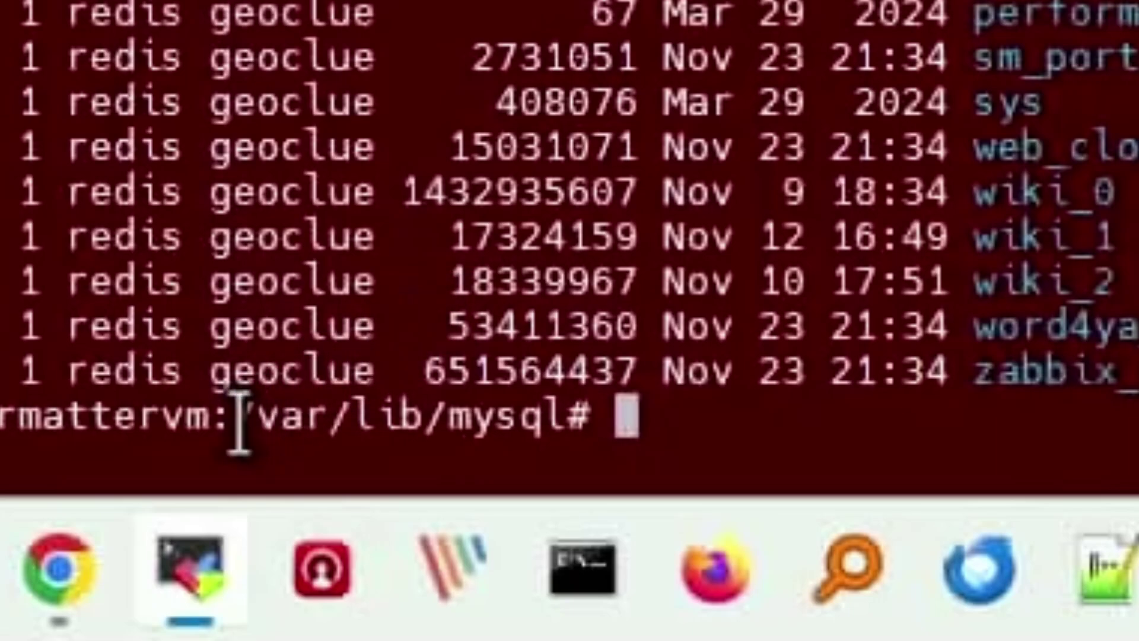
{"action": "left_click_drag", "start_coordinate": [237, 421], "coordinate": [546, 415]}
{"action": "key", "text": "ctrl+c"}
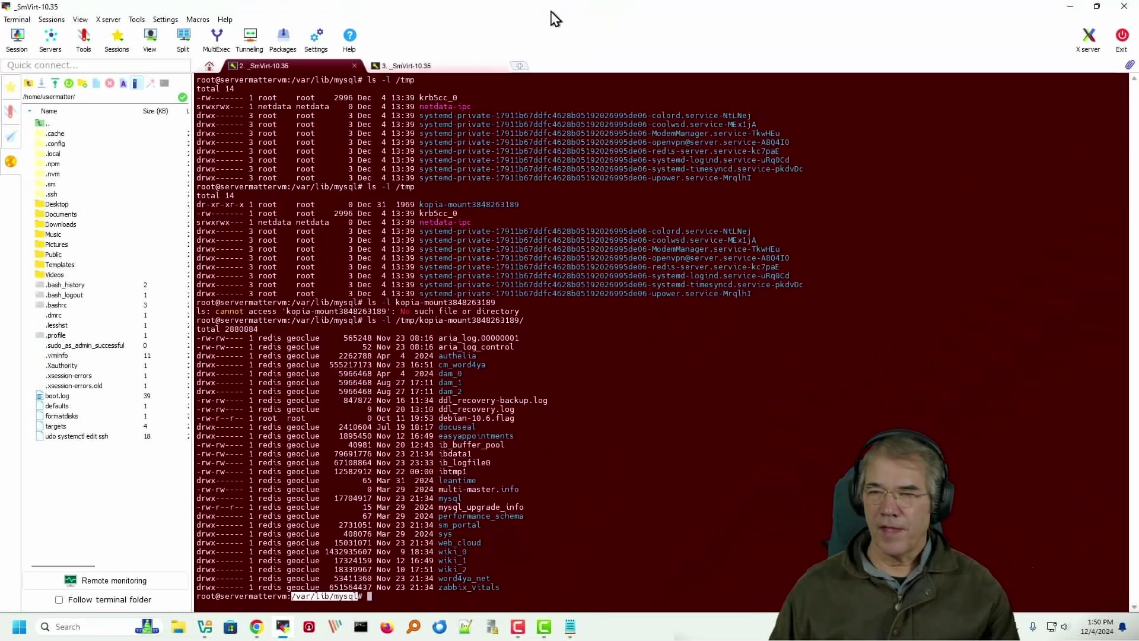
{"action": "key", "text": "alt+Tab"}
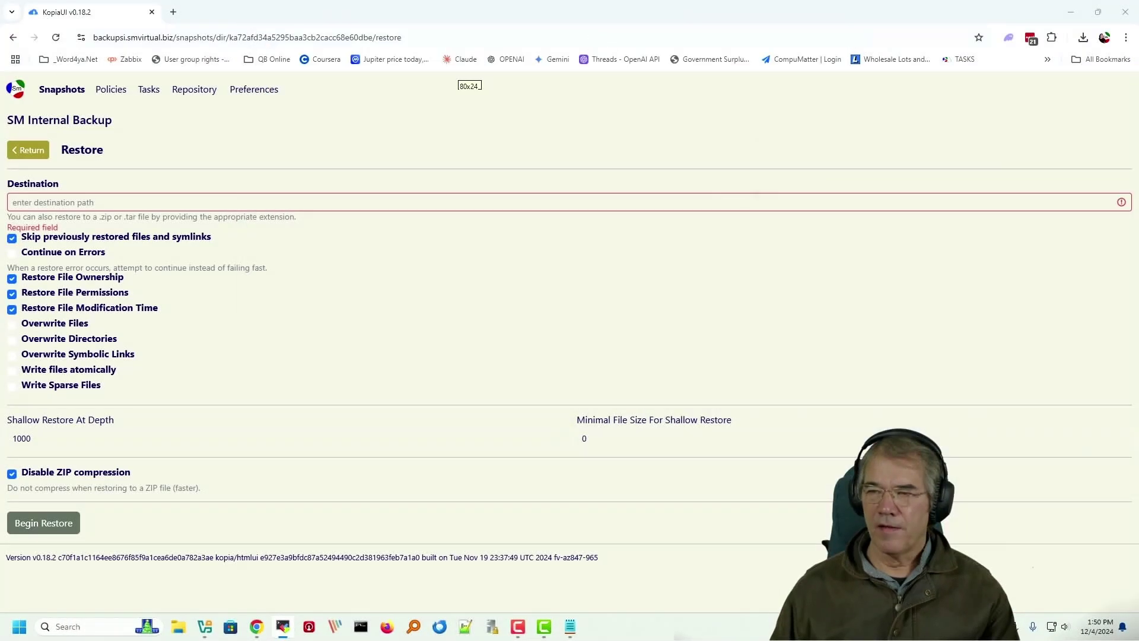
{"action": "left_click", "coordinate": [119, 202]}
{"action": "key", "text": "ctrl+v"}
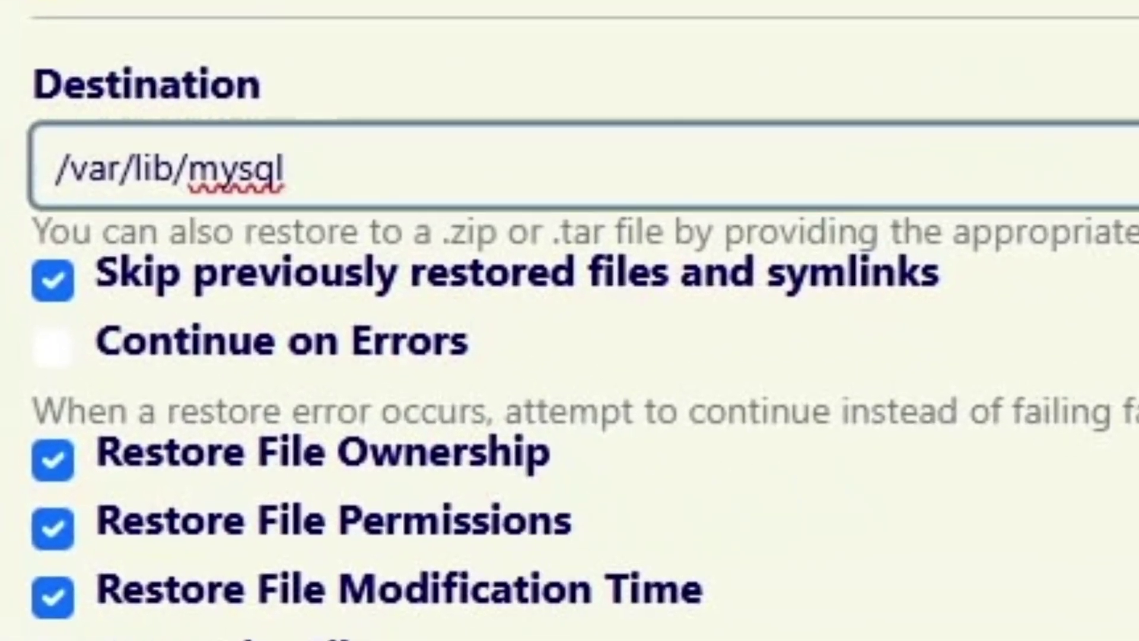
- Enable overwriting of directories and symbolic links, then begin the restore
{"action": "left_click", "coordinate": [41, 570]}
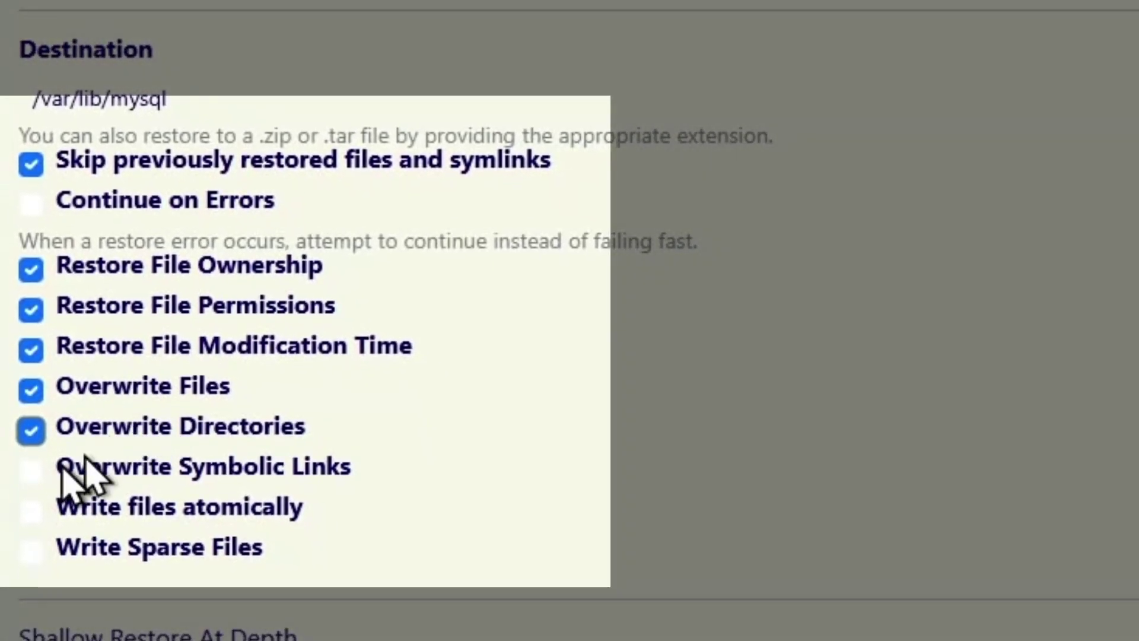
{"action": "left_click", "coordinate": [27, 473]}
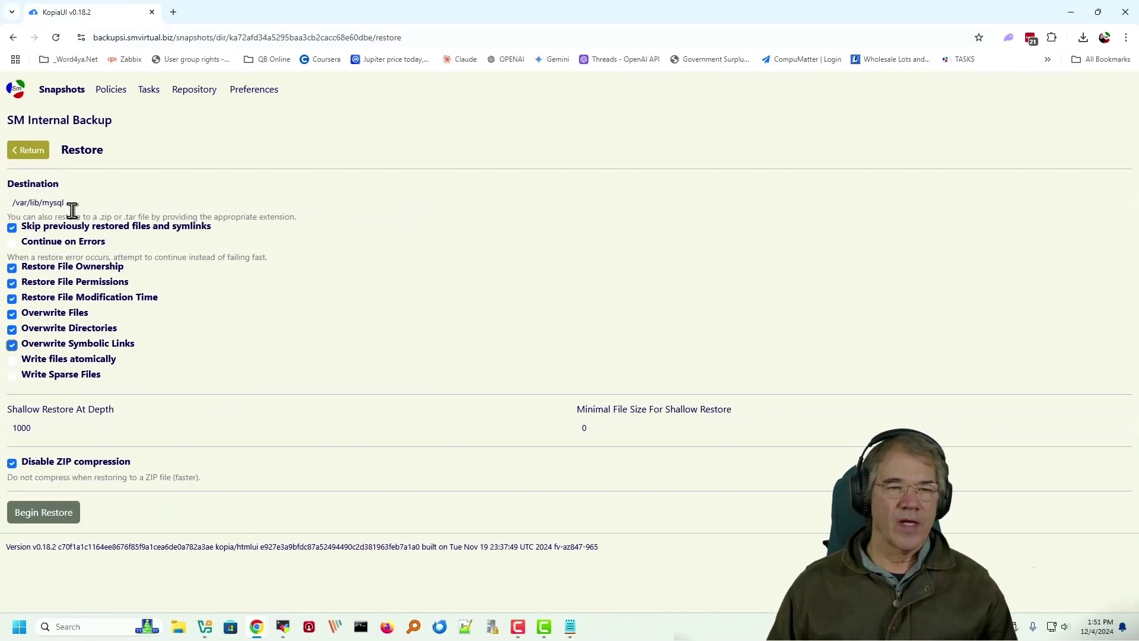
{"action": "left_click_drag", "start_coordinate": [72, 207], "coordinate": [15, 201]}
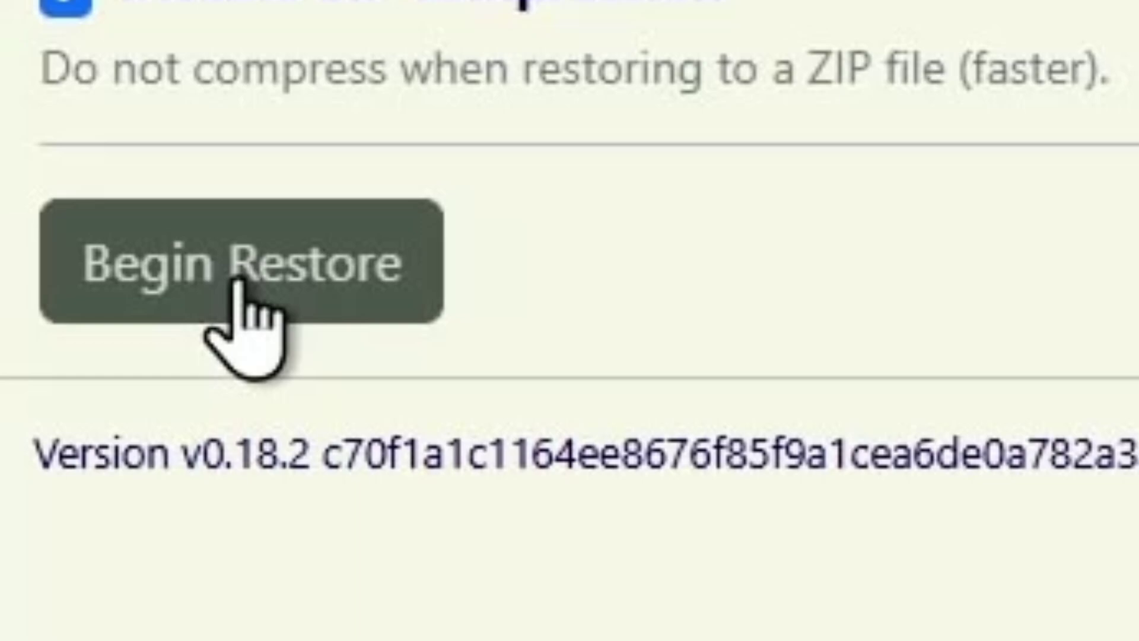
{"action": "left_click", "coordinate": [241, 283]}
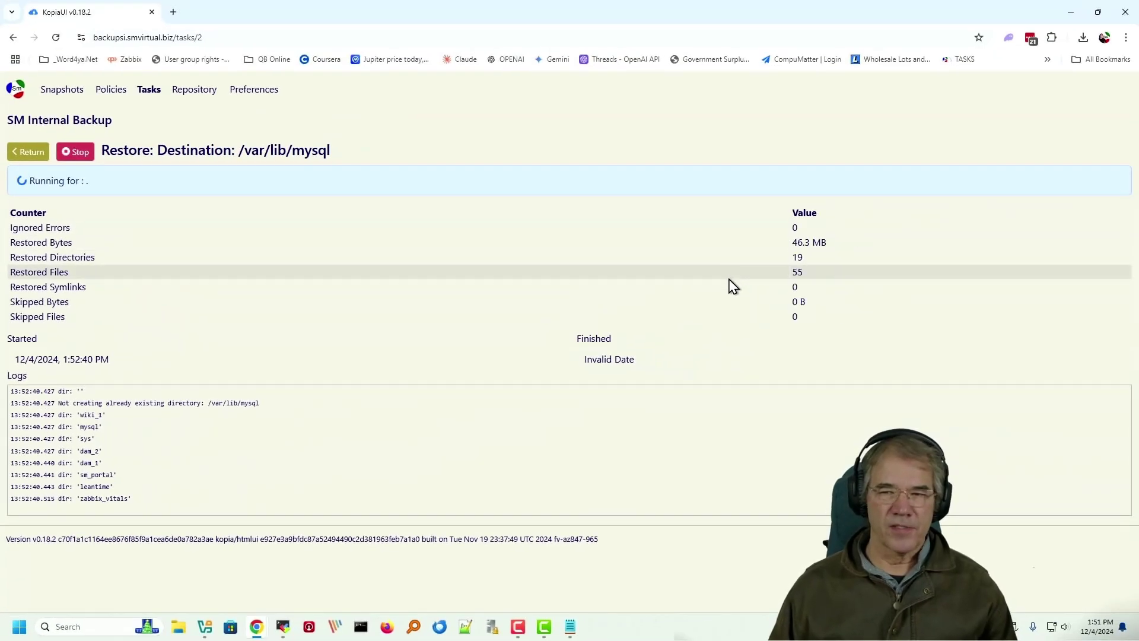
- Maximize the terminal, list /var/lib/mysql in detail, and confirm KopiaUI's restore task succeeded
{"action": "scroll", "coordinate": [734, 287], "scroll_direction": "down", "scroll_amount": 1}
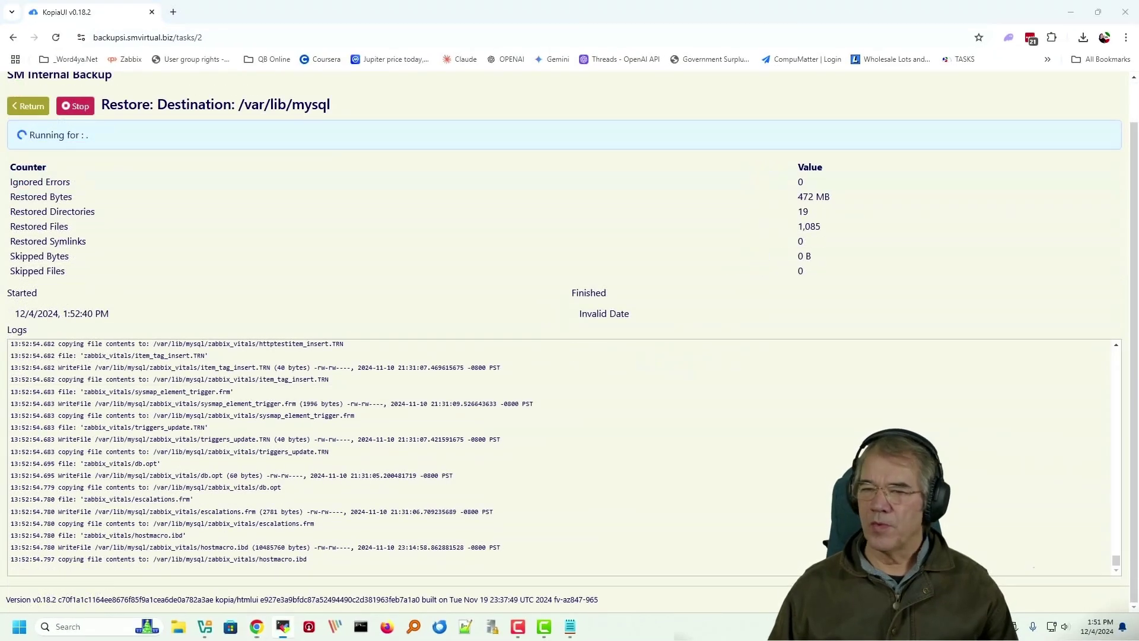
{"action": "key", "text": "alt+Tab"}
{"action": "double_click", "coordinate": [677, 157]}
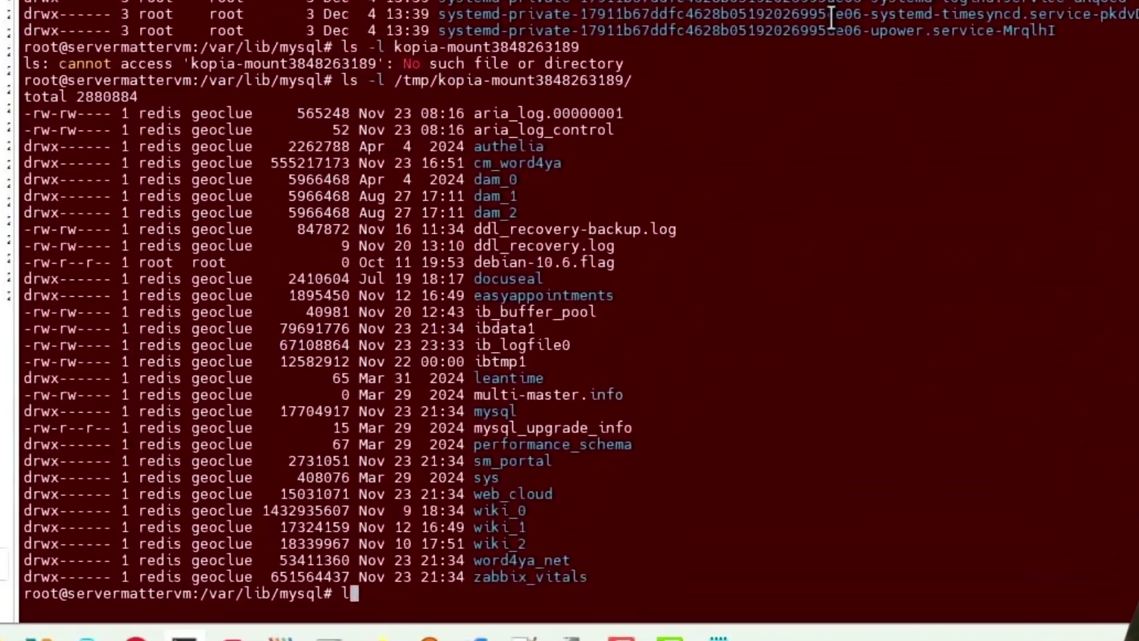
{"action": "type", "text": "ls -"}
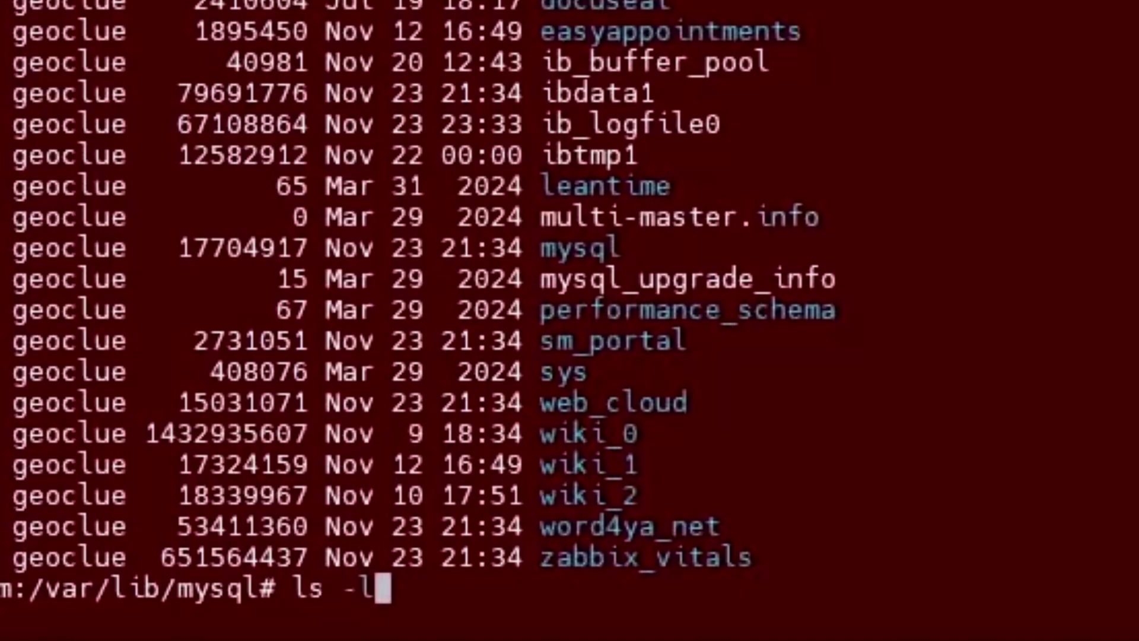
{"action": "type", "text": "l"}
{"action": "key", "text": "Return"}
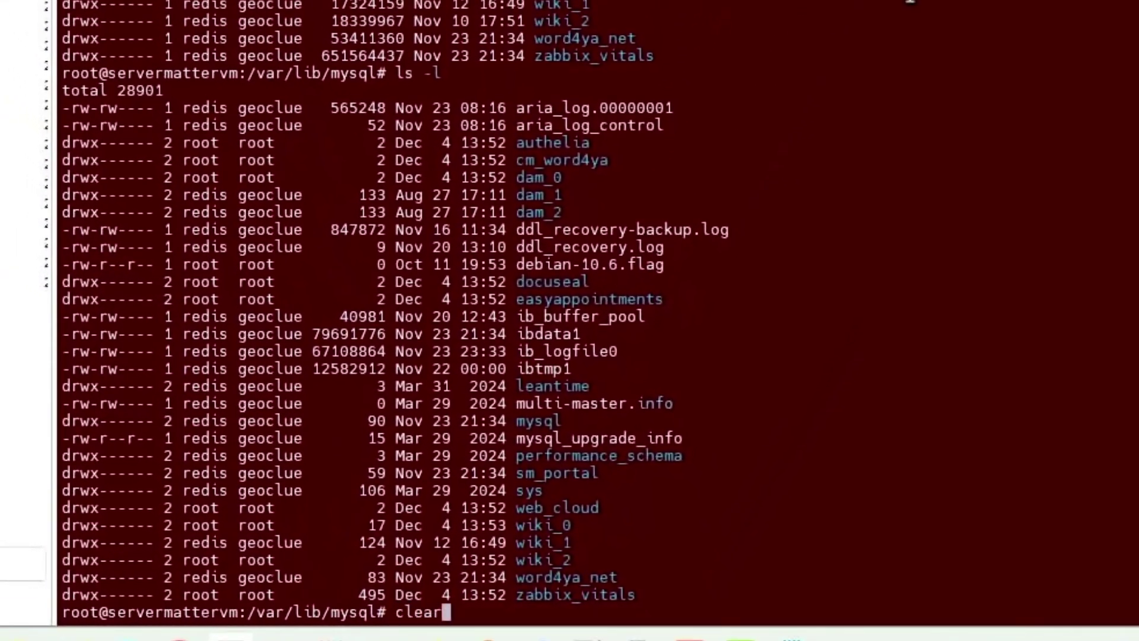
{"action": "key", "text": "Return"}
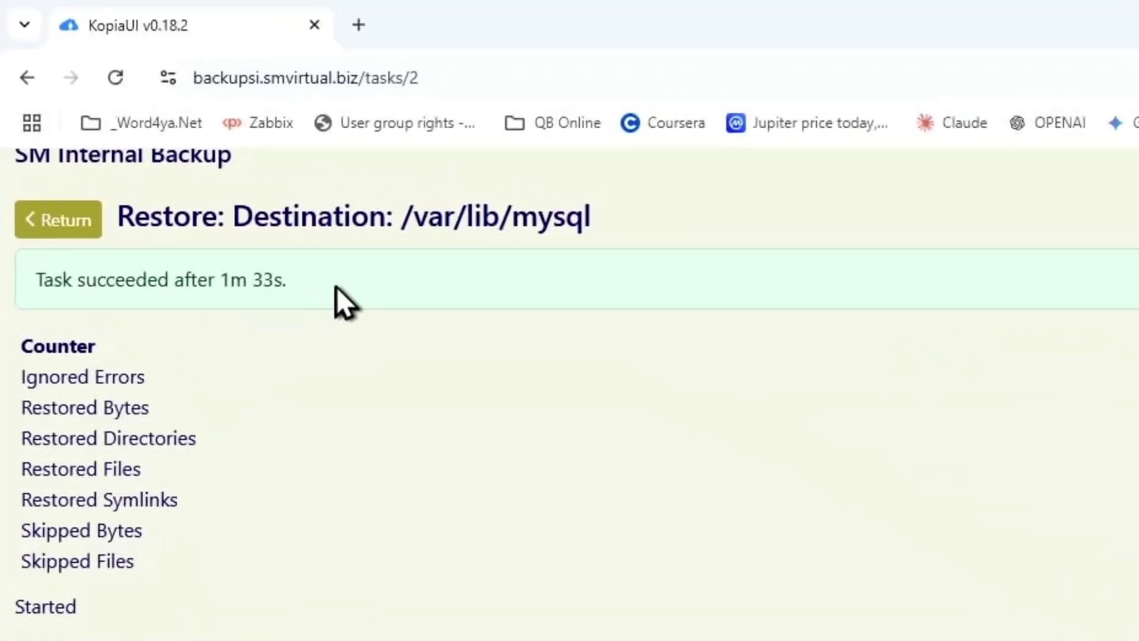
{"action": "left_click_drag", "start_coordinate": [139, 135], "coordinate": [124, 130]}
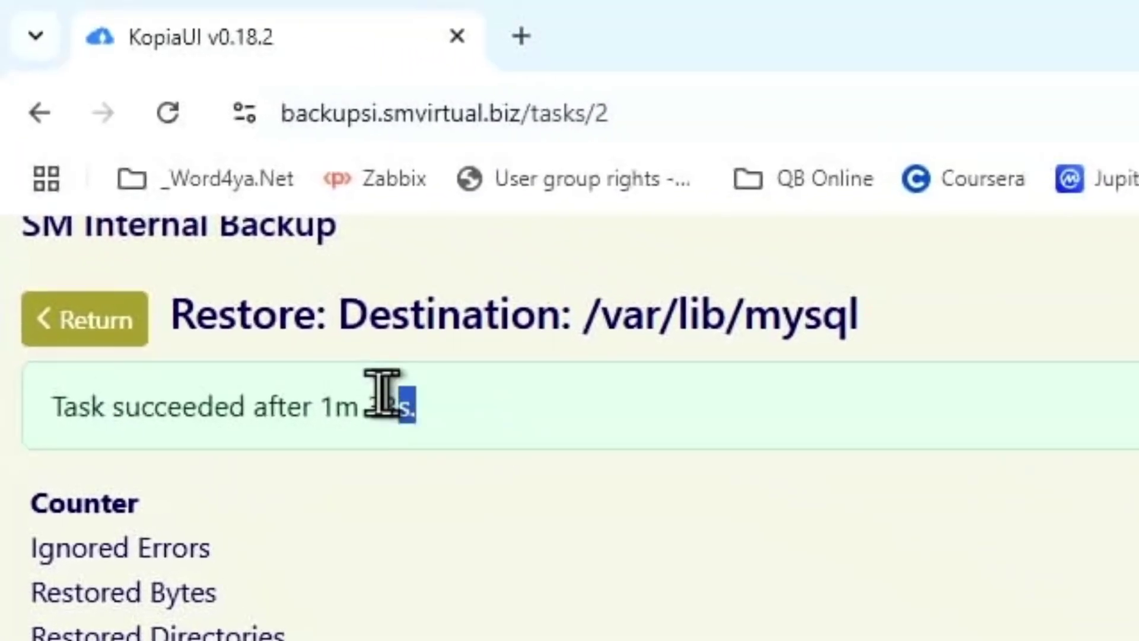
{"action": "left_click_drag", "start_coordinate": [374, 391], "coordinate": [79, 407]}
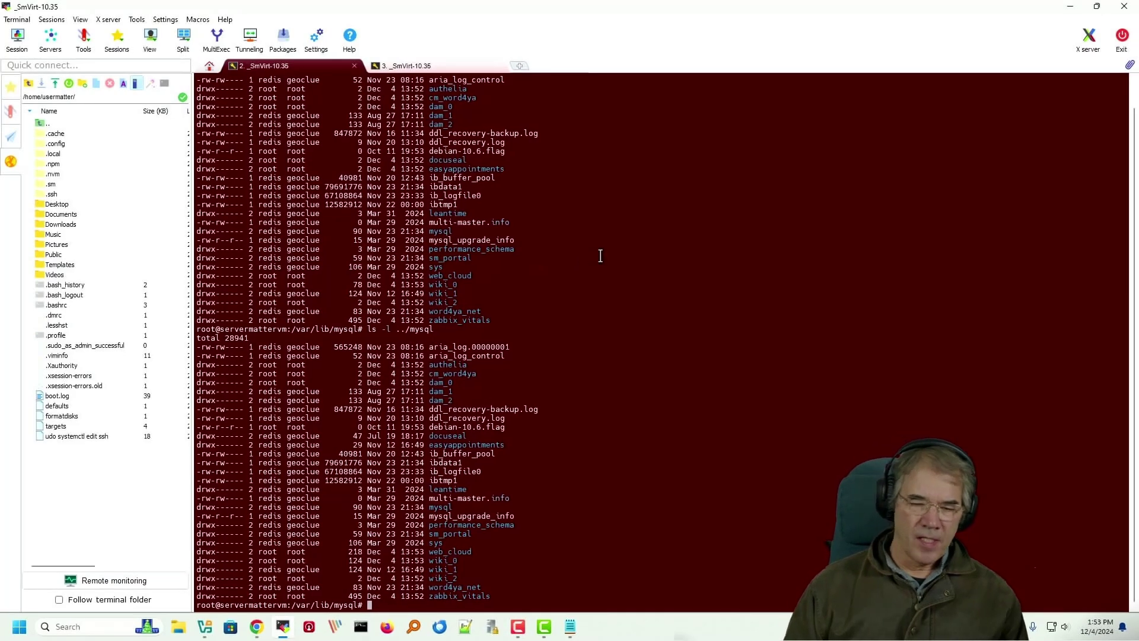
- Attempt to start the database service with systemctl start mysql
{"action": "type", "text": "systemc"}
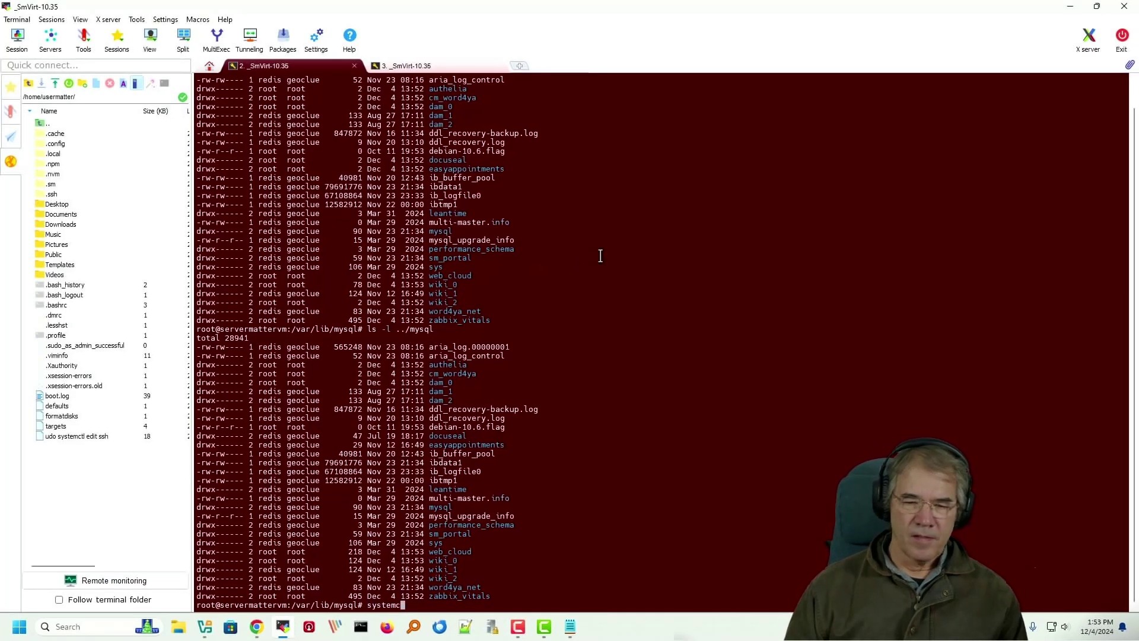
{"action": "type", "text": "tl start mysql"}
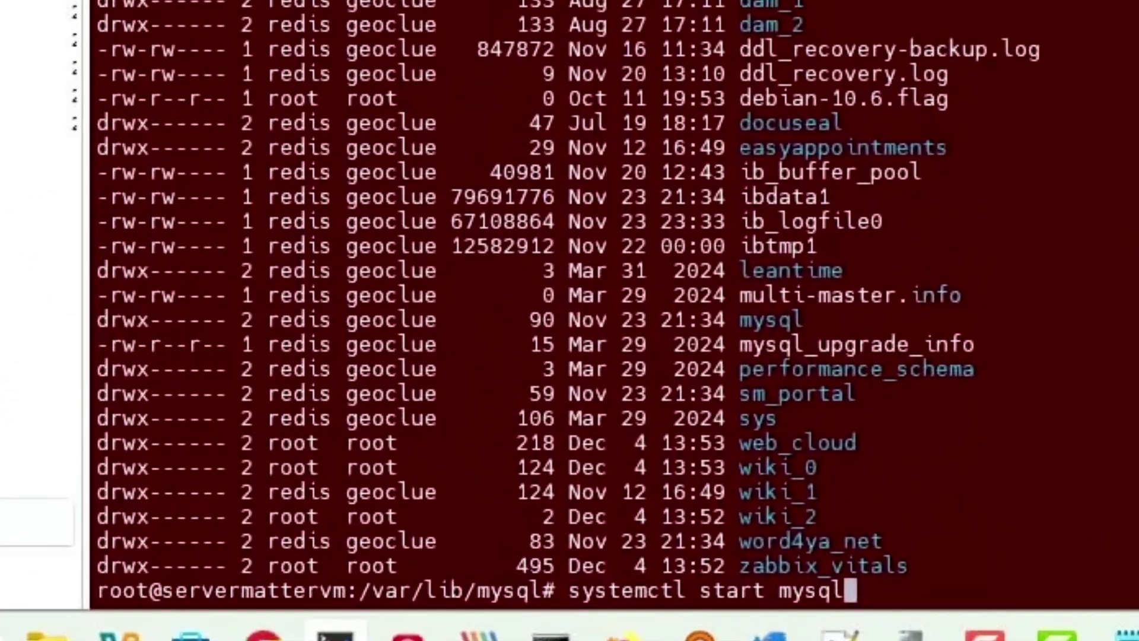
{"action": "key", "text": "Return"}
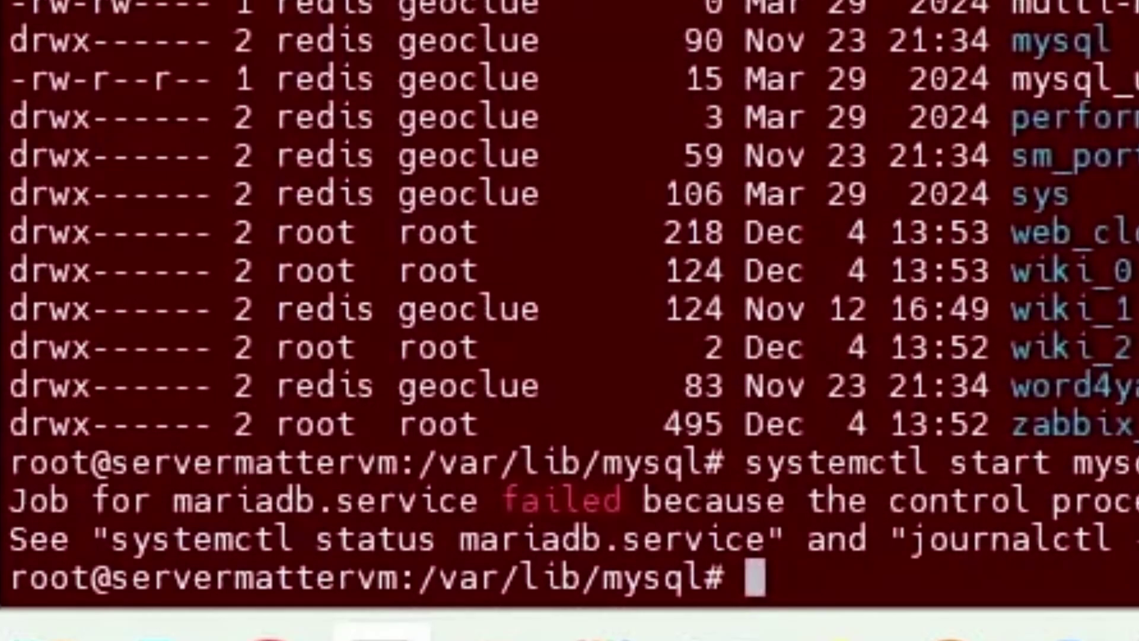